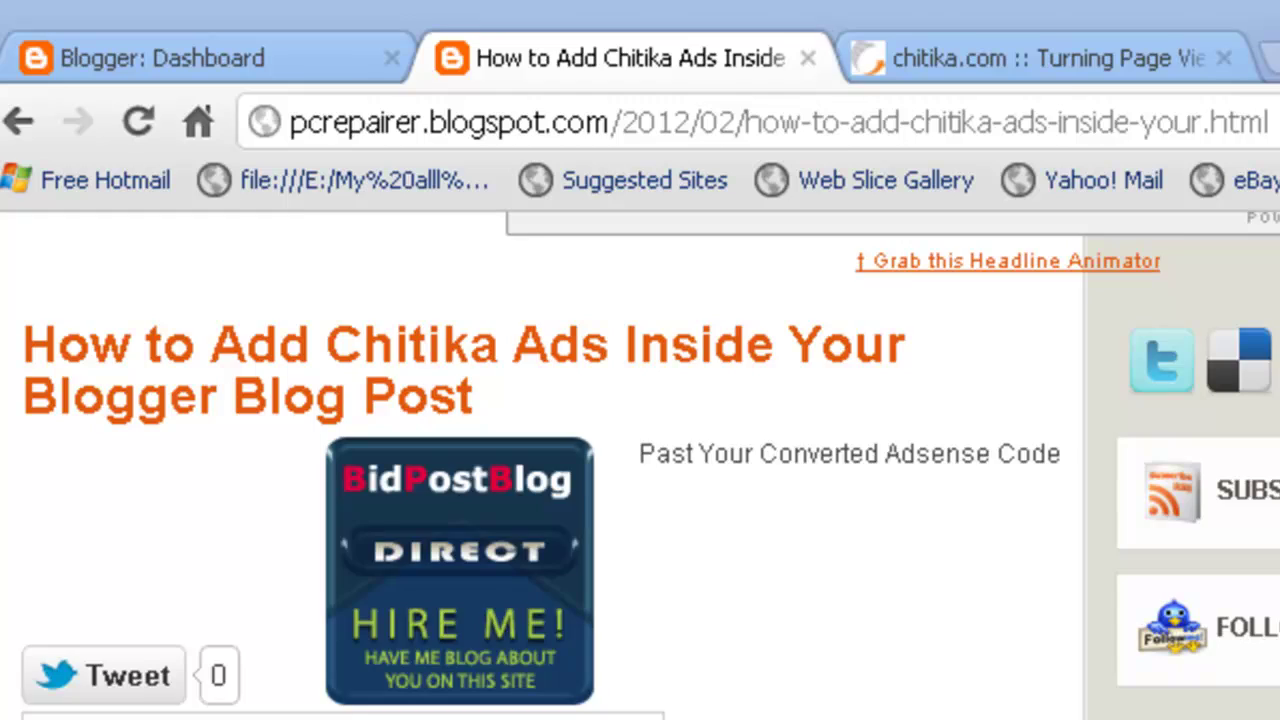
Copy the generated Chitika ad script from the Get Your Code box.
key(ctrl+Tab)
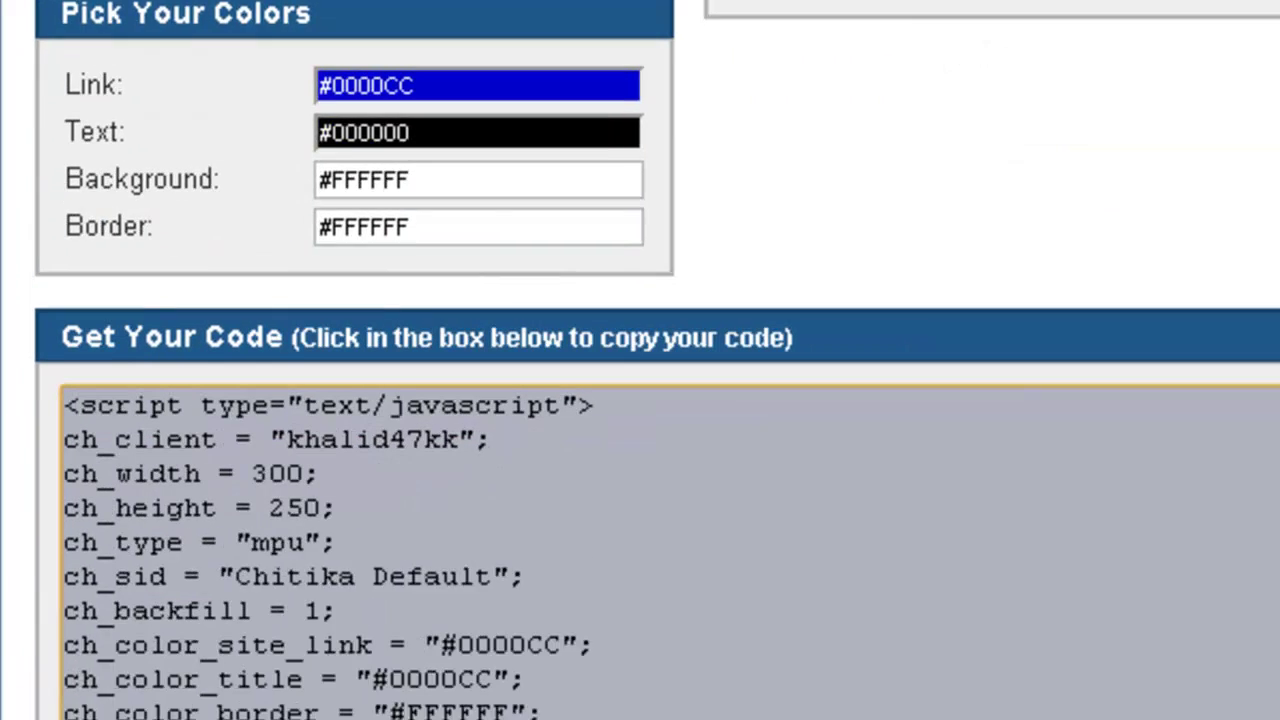
click(400, 400)
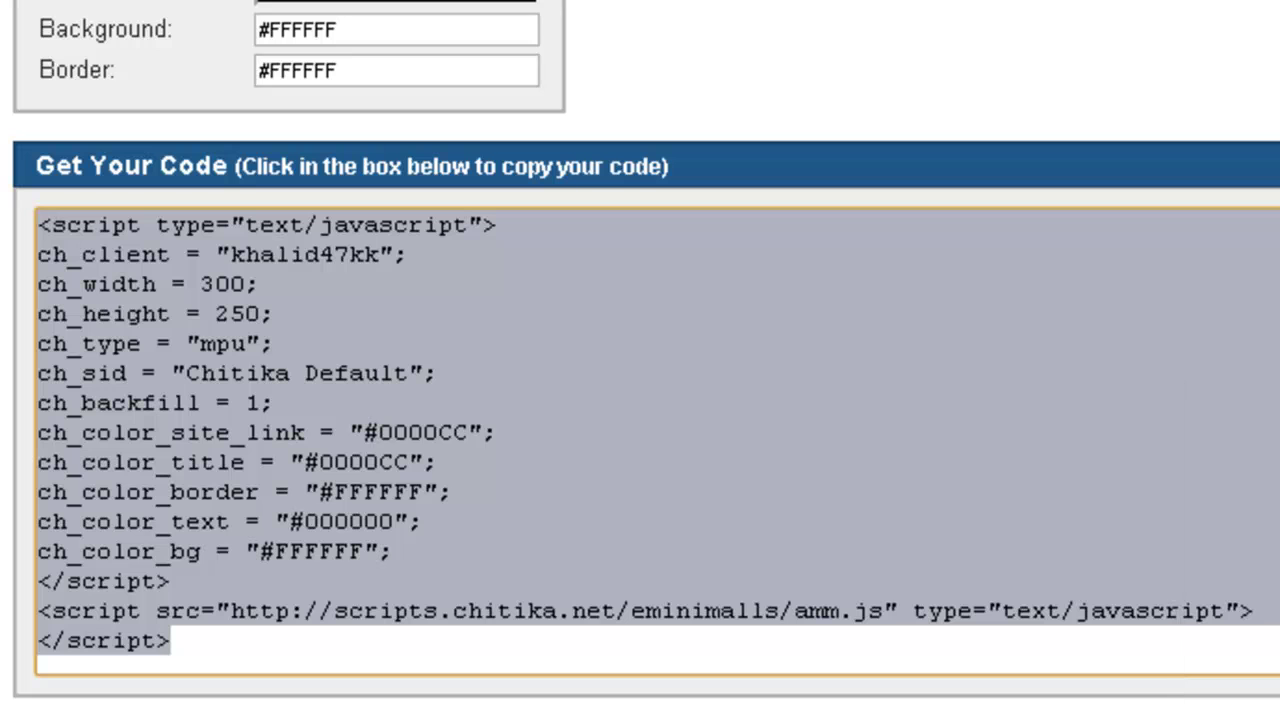
right_click(362, 368)
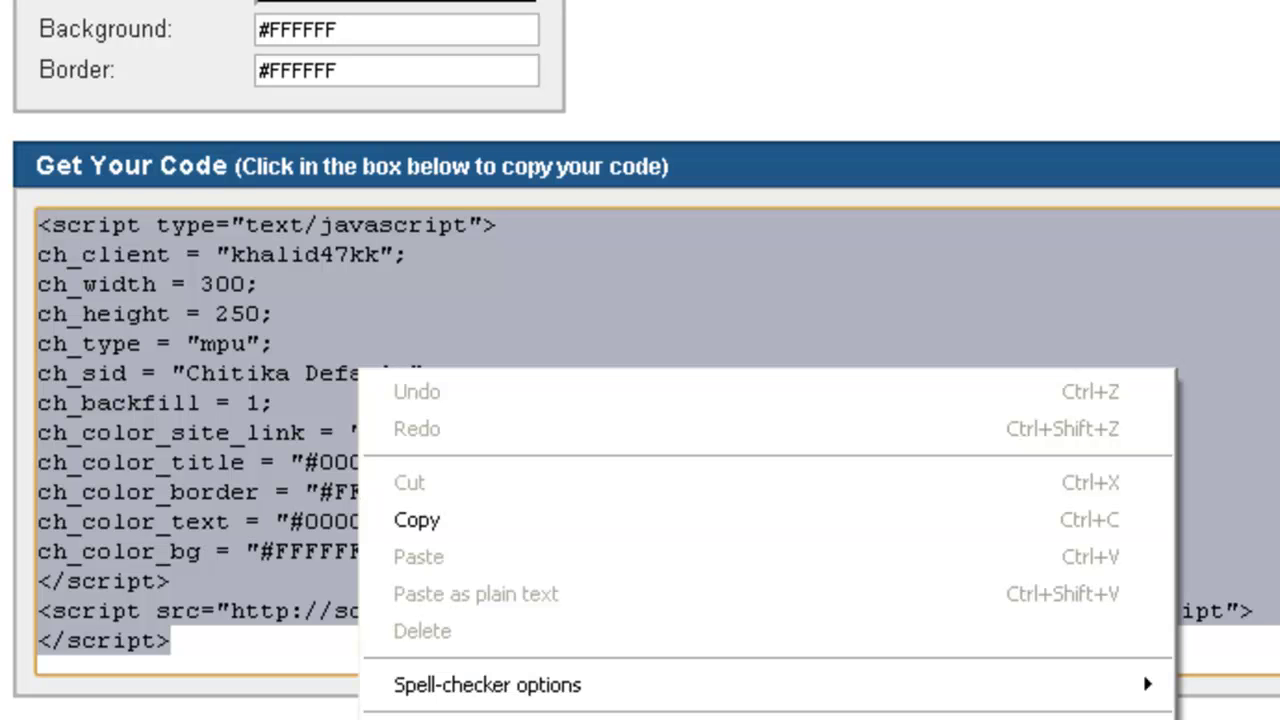
click(417, 520)
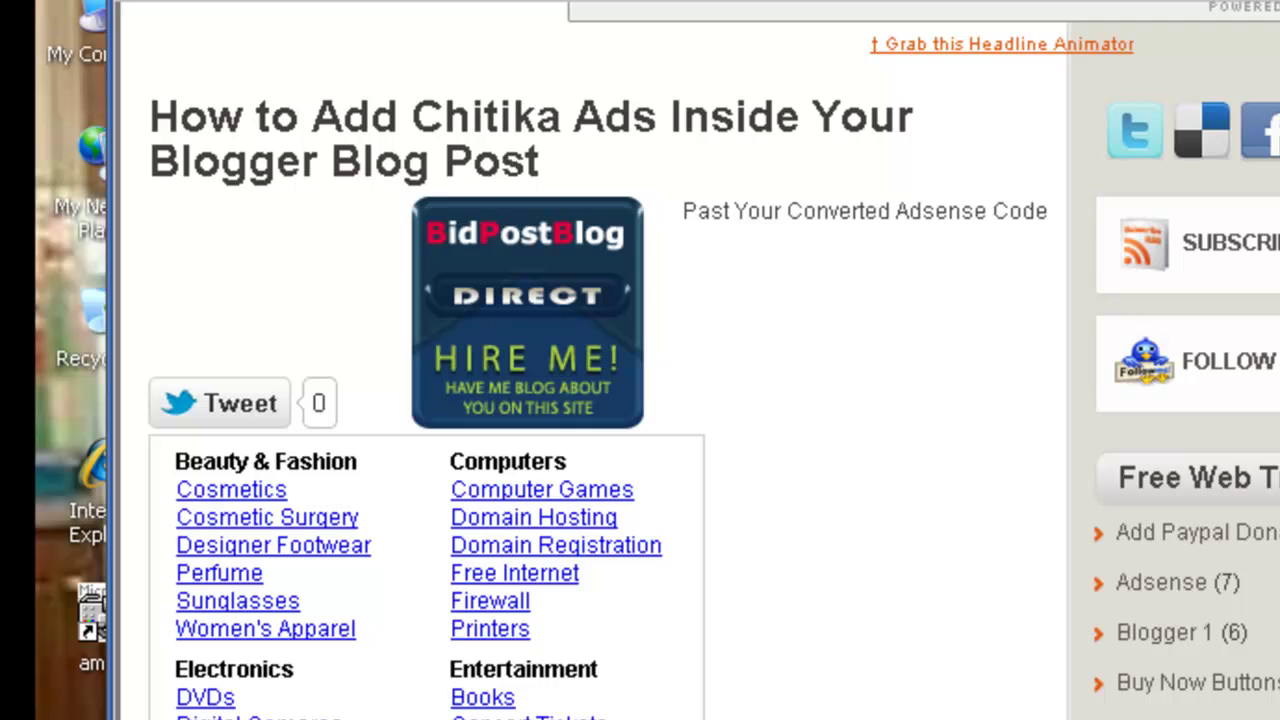
Scroll the tutorial post down to the Step 1 text-to-HTML-entities converter box.
scroll(640, 400, down, 1)
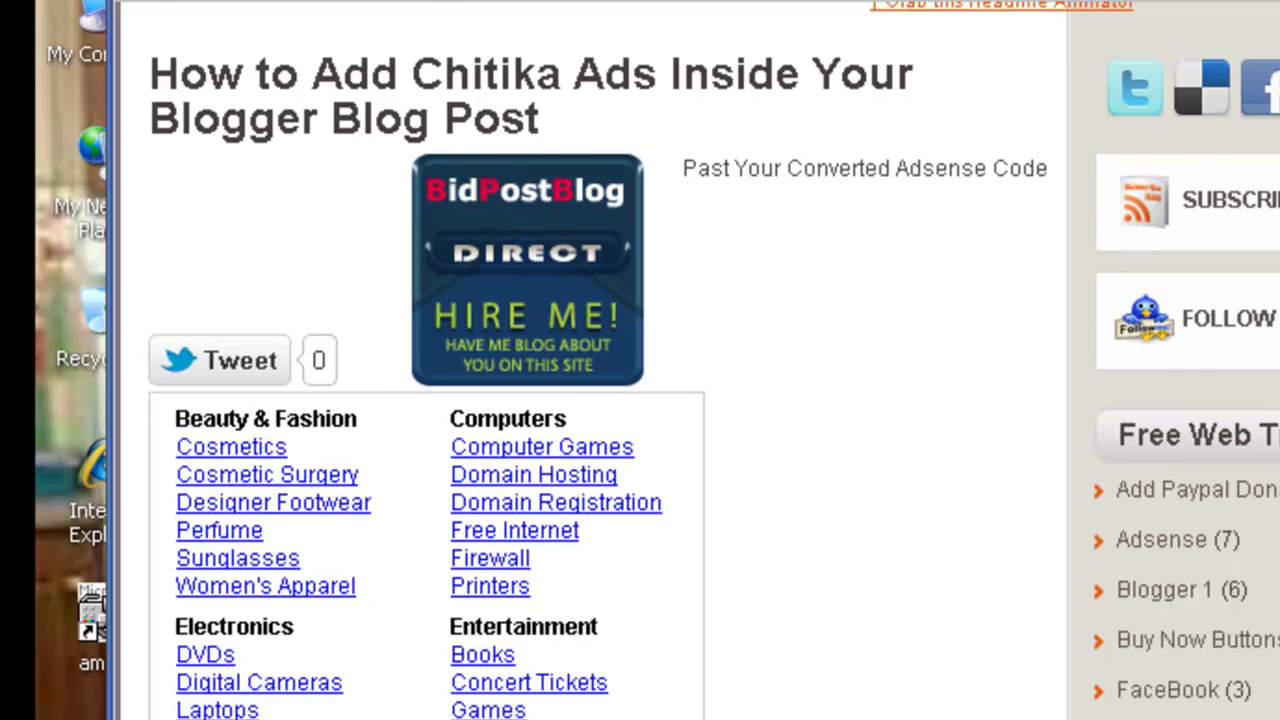
scroll(640, 400, down, 5)
scroll(640, 400, down, 2)
scroll(640, 400, down, 3)
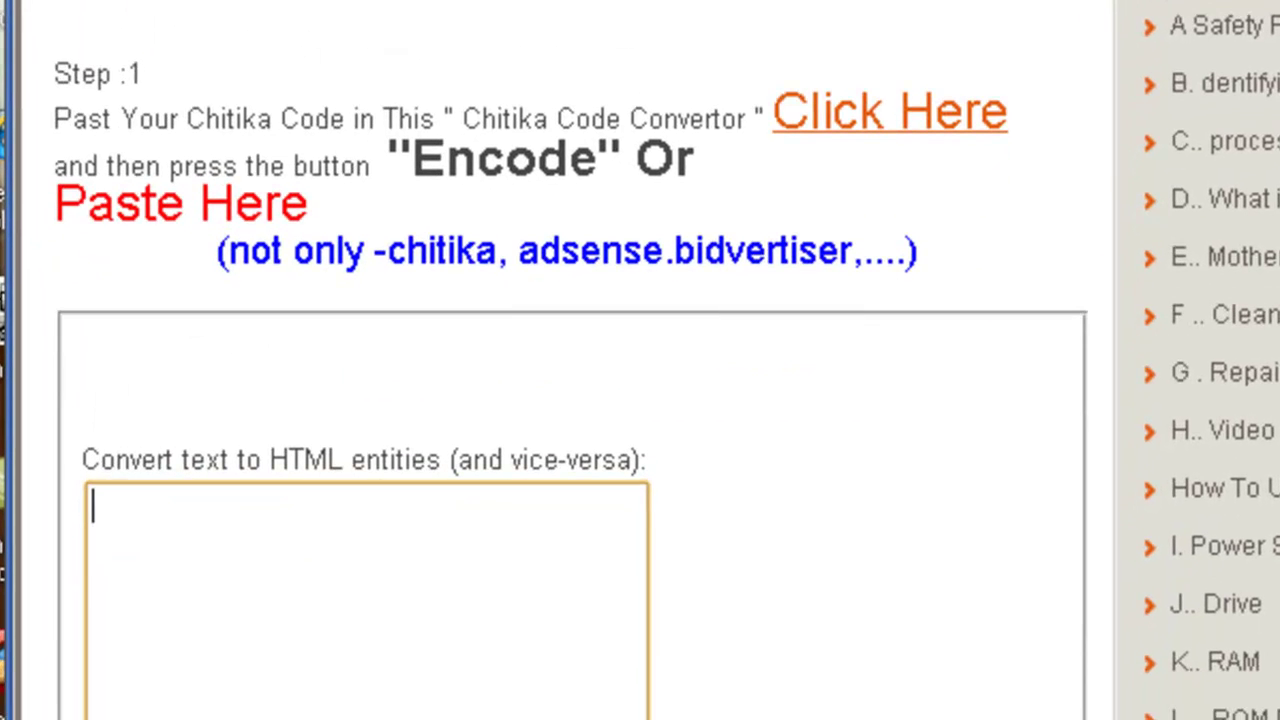
scroll(640, 400, down, 5)
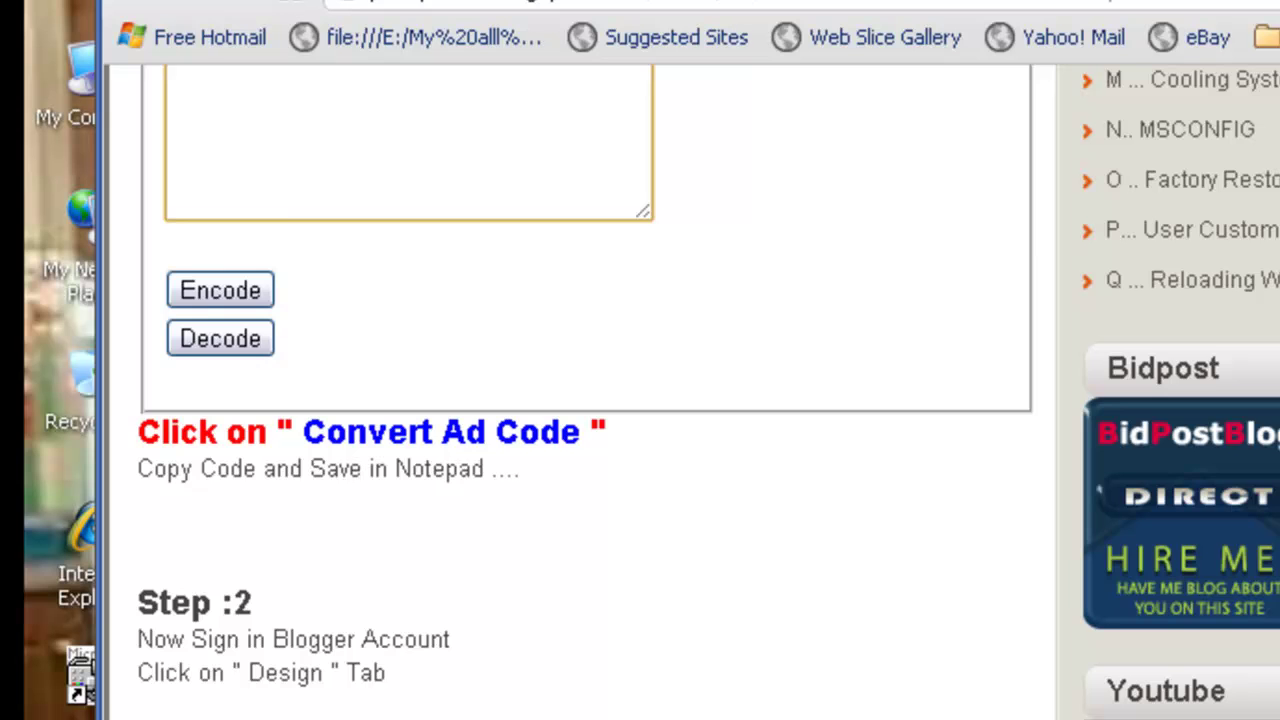
scroll(640, 400, up, 5)
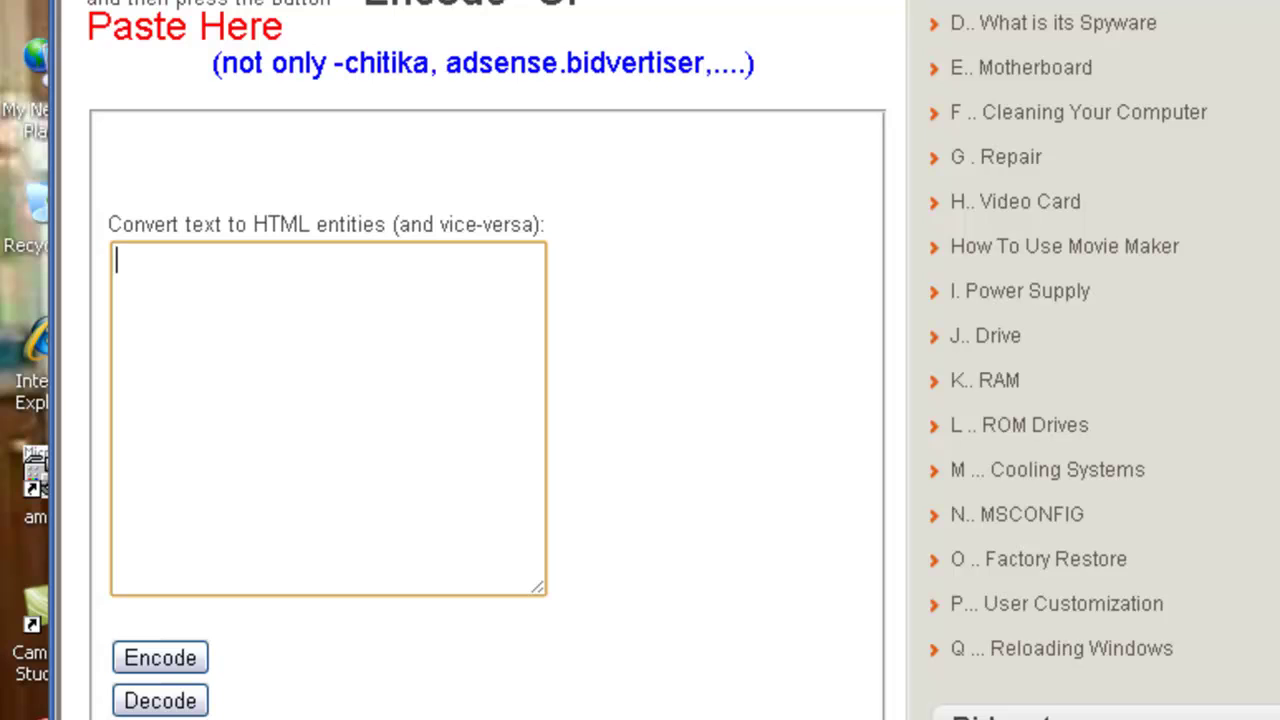
Paste the Chitika script into the converter box and encode it as HTML entities.
right_click(367, 325)
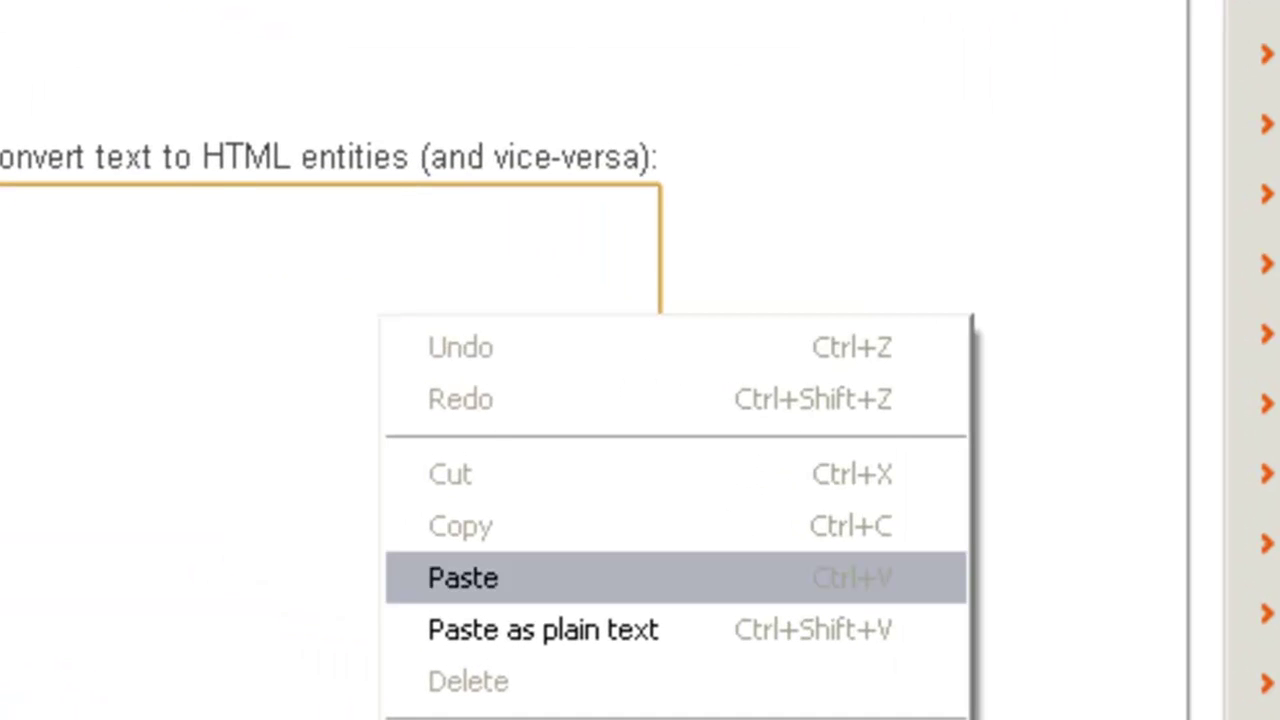
click(470, 577)
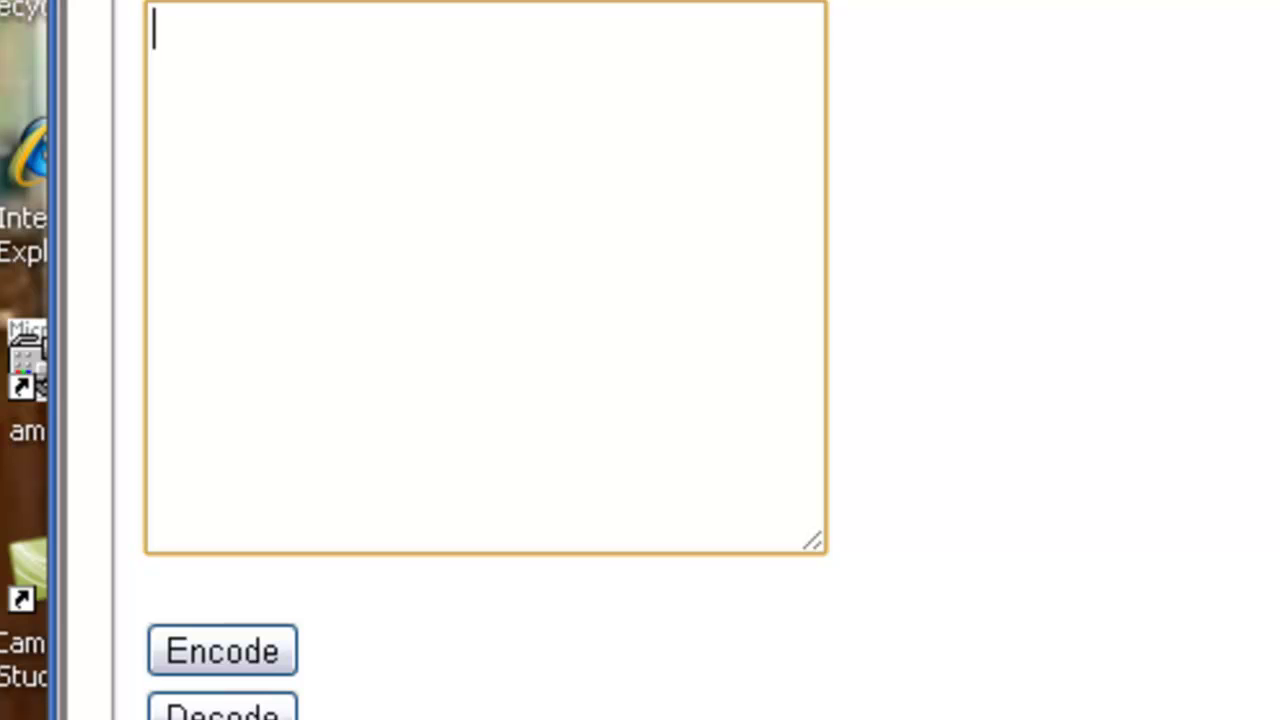
key(ctrl+v)
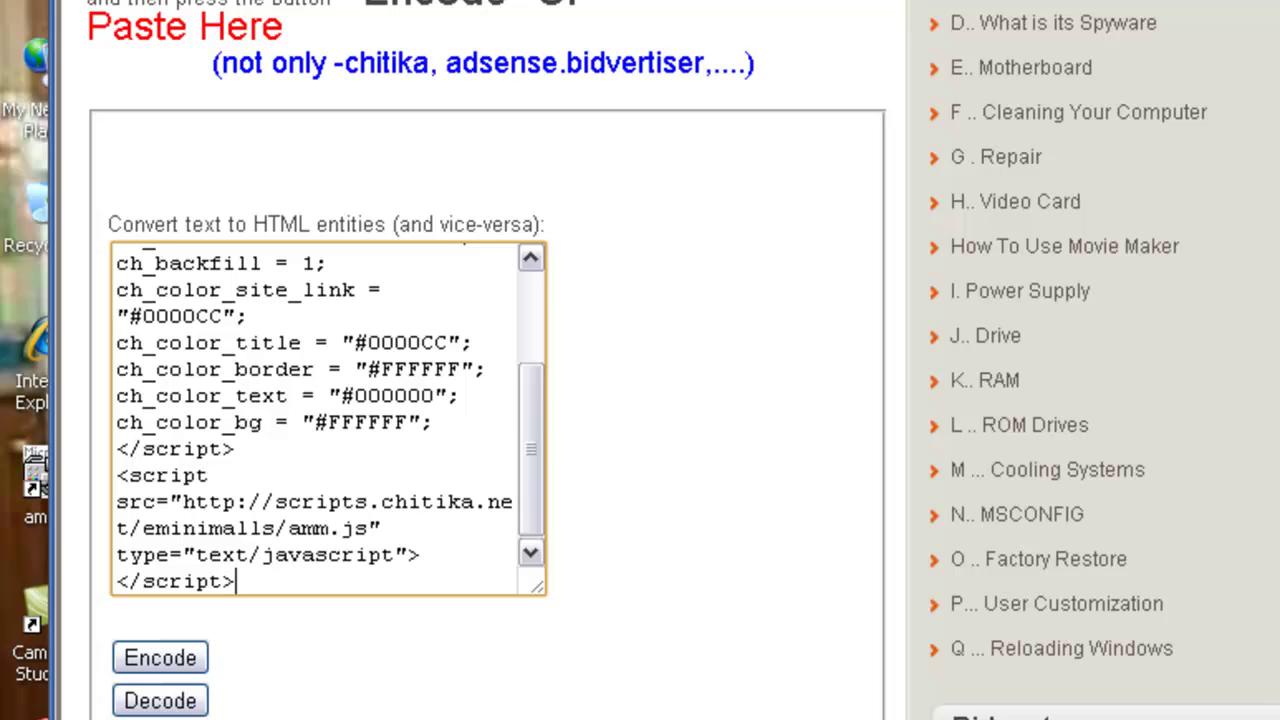
click(160, 657)
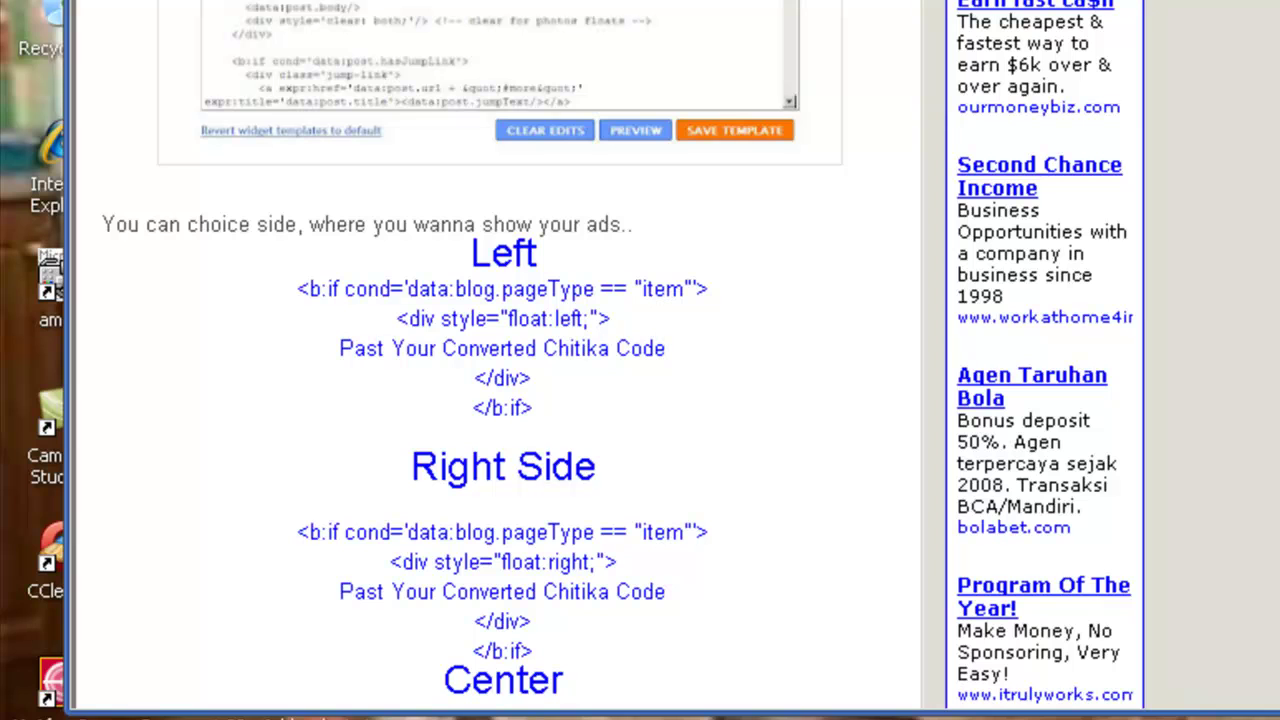
Select the five-line 'Left' ad wrapper snippet in the tutorial.
drag(297, 532, 533, 651)
key(ctrl+c)
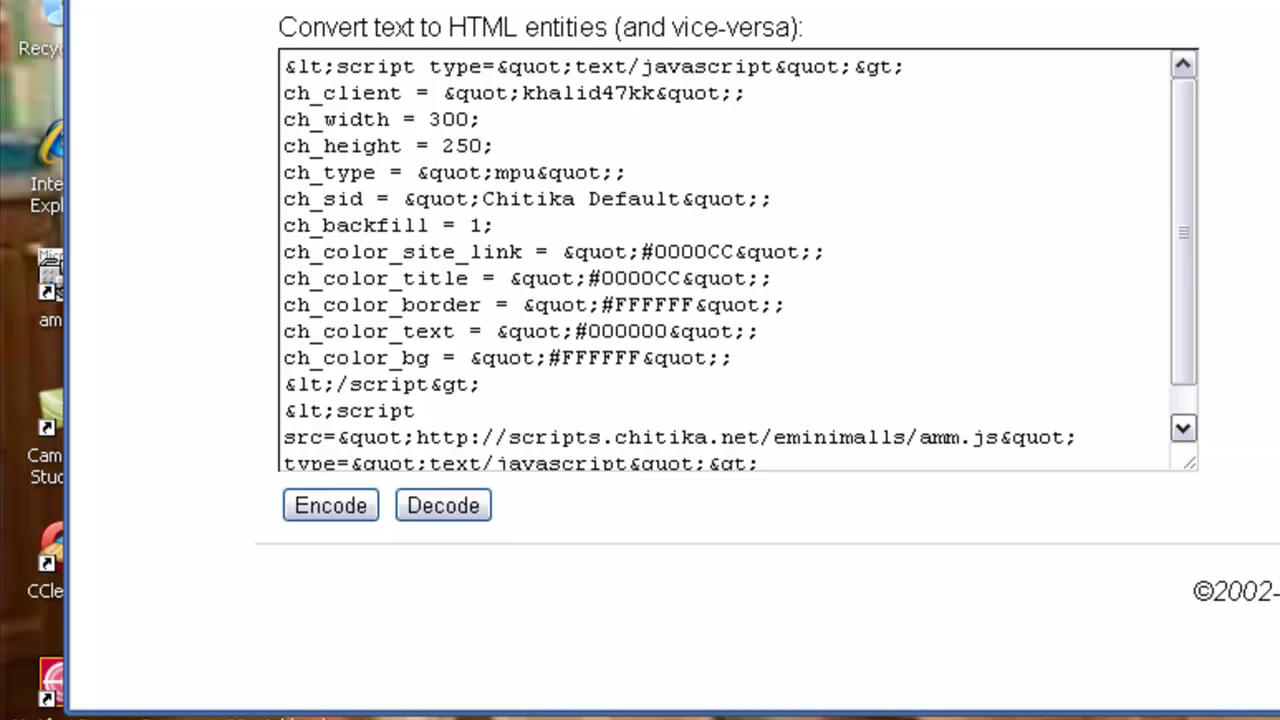
Paste the left-side wrapper snippet on a new line below the encoded Chitika code.
click(1183, 428)
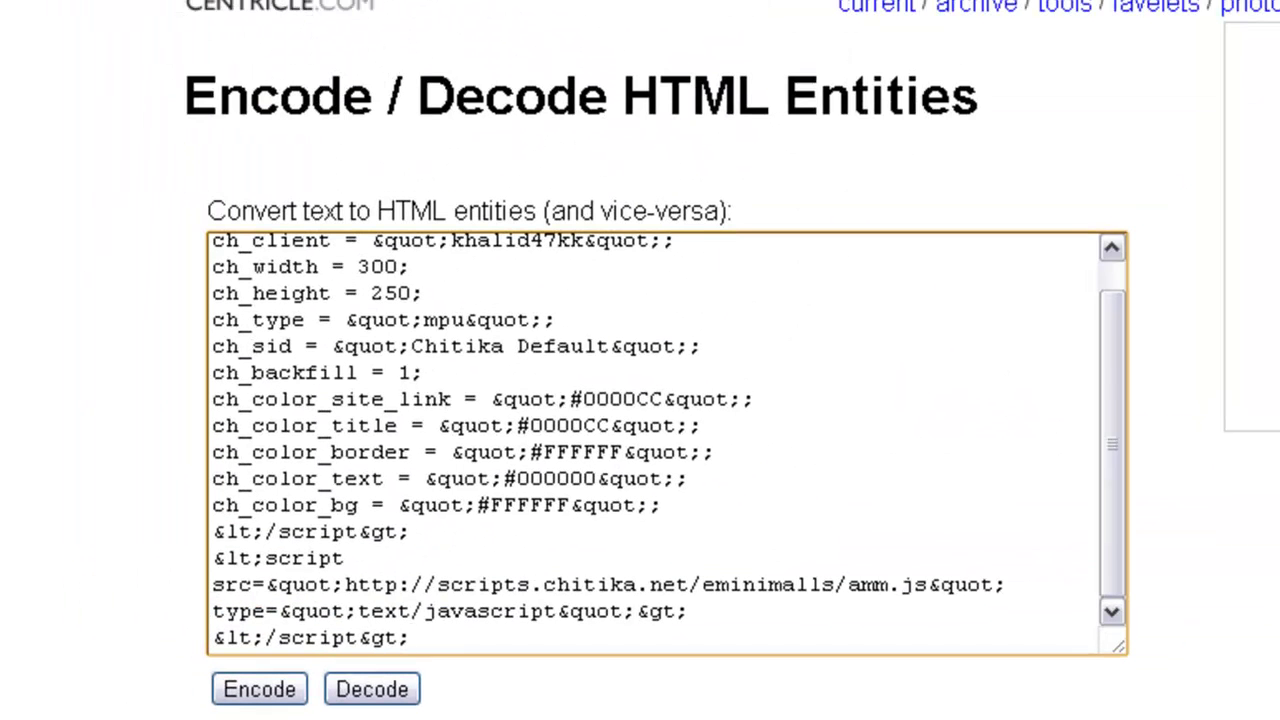
key(Return)
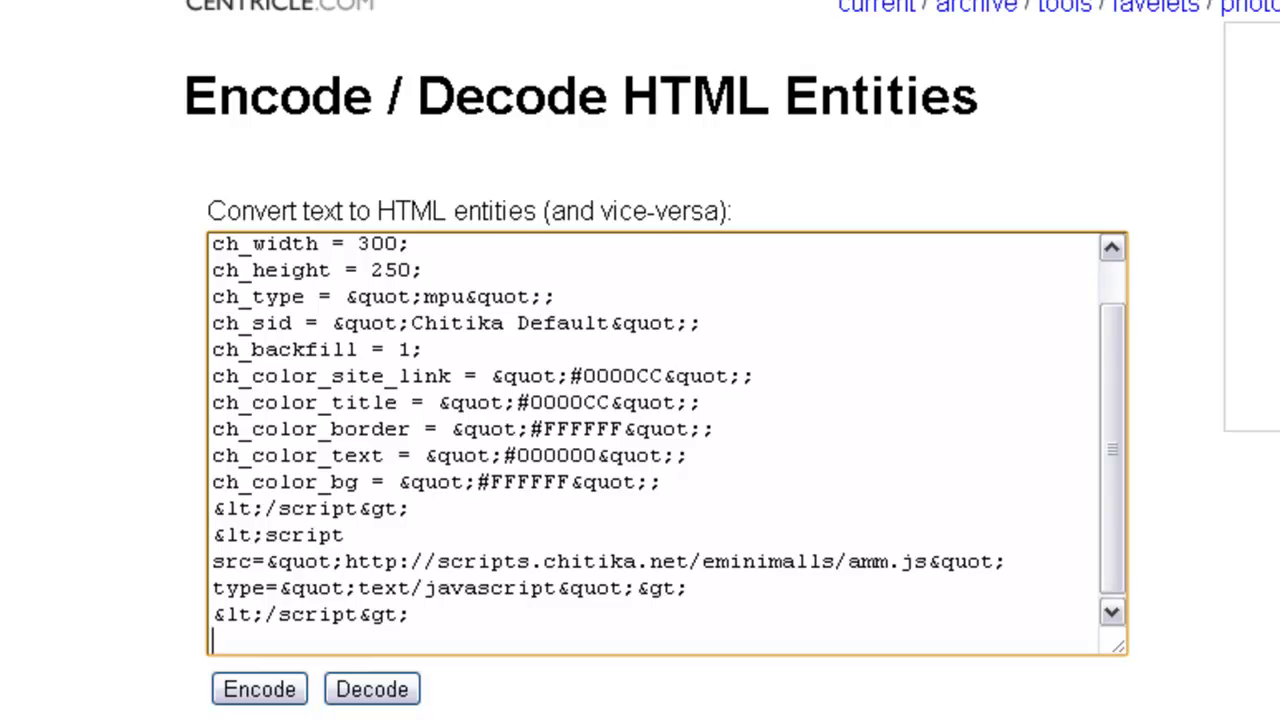
key(ctrl+v)
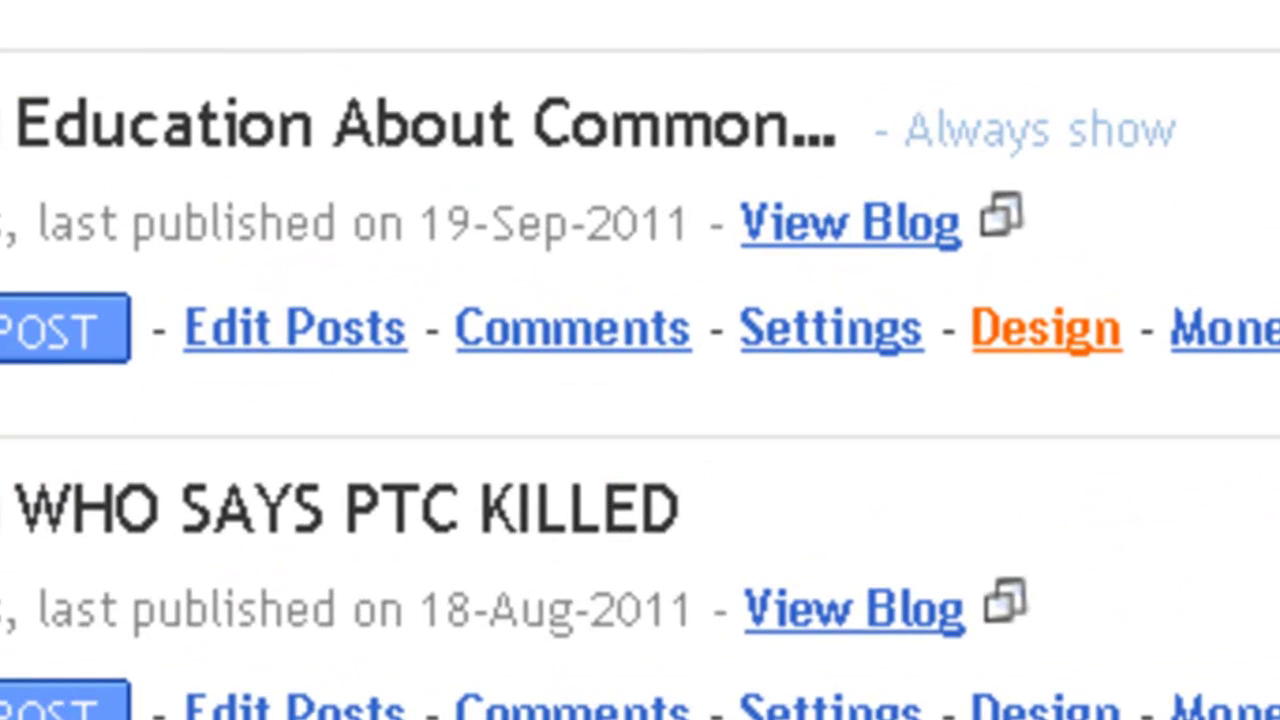
Open the blog's Edit HTML template with Expand Widget Templates ticked and in-page search.
click(1045, 328)
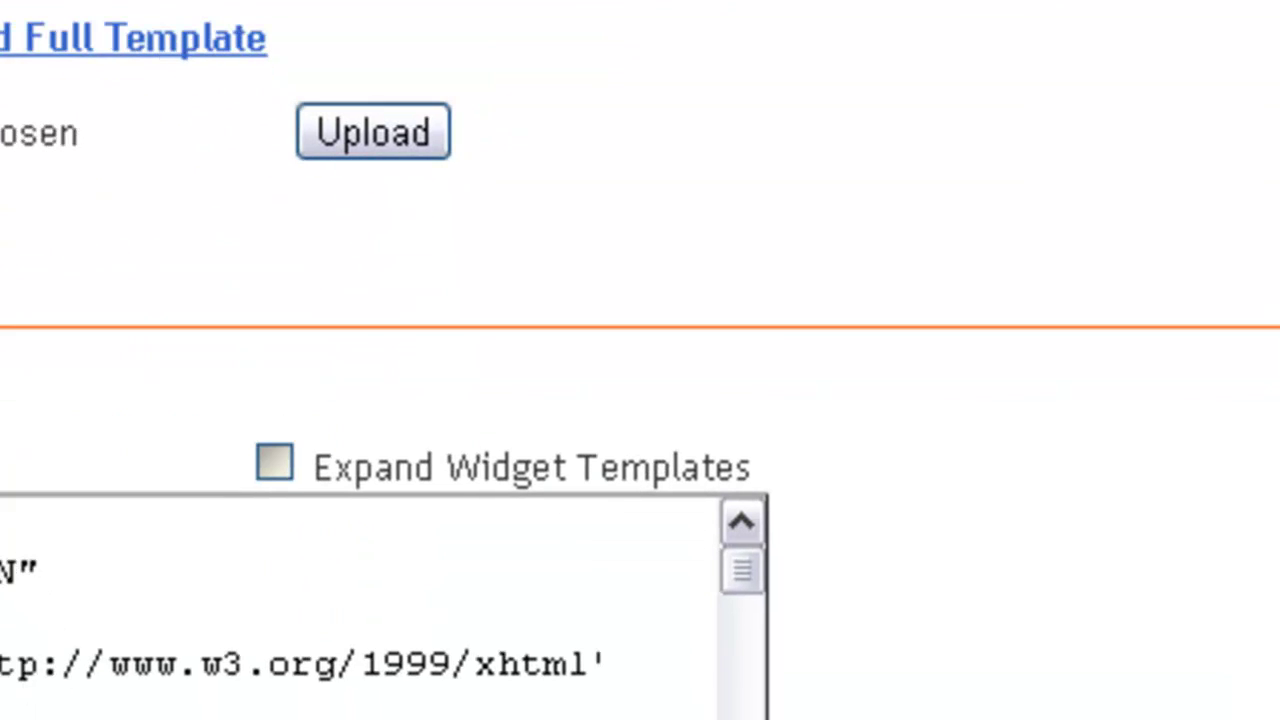
click(273, 459)
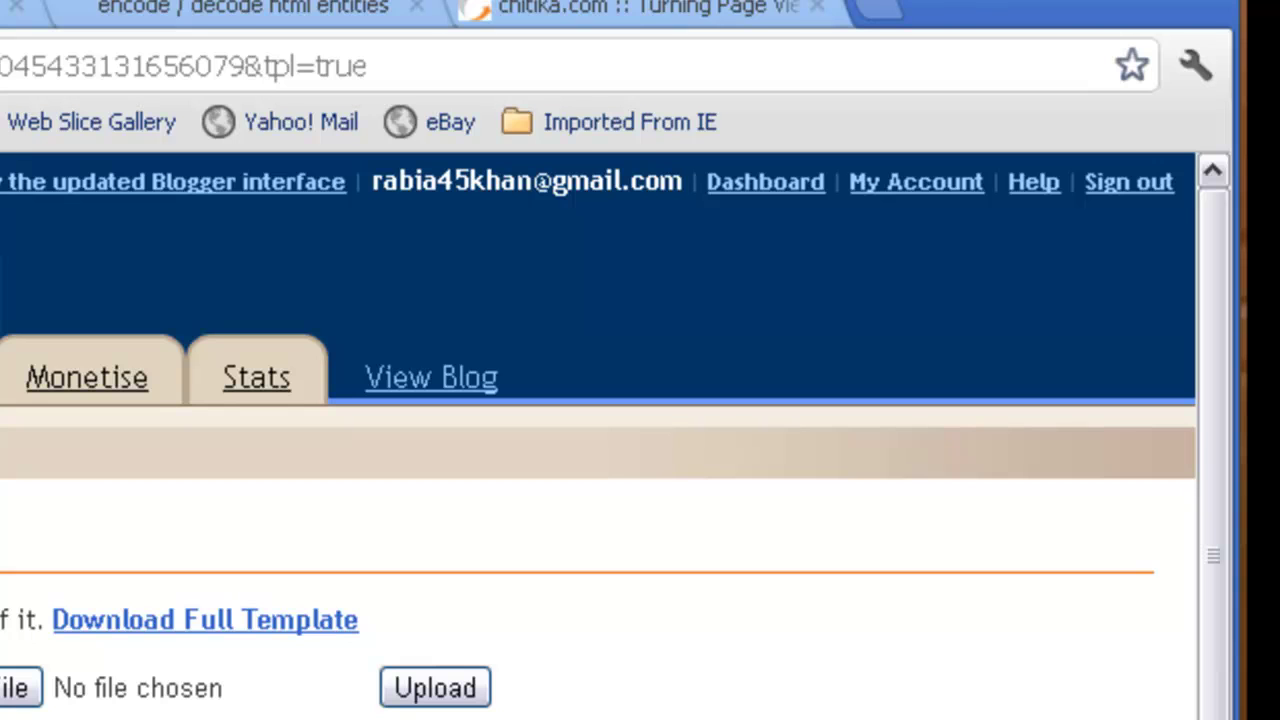
key(ctrl+f)
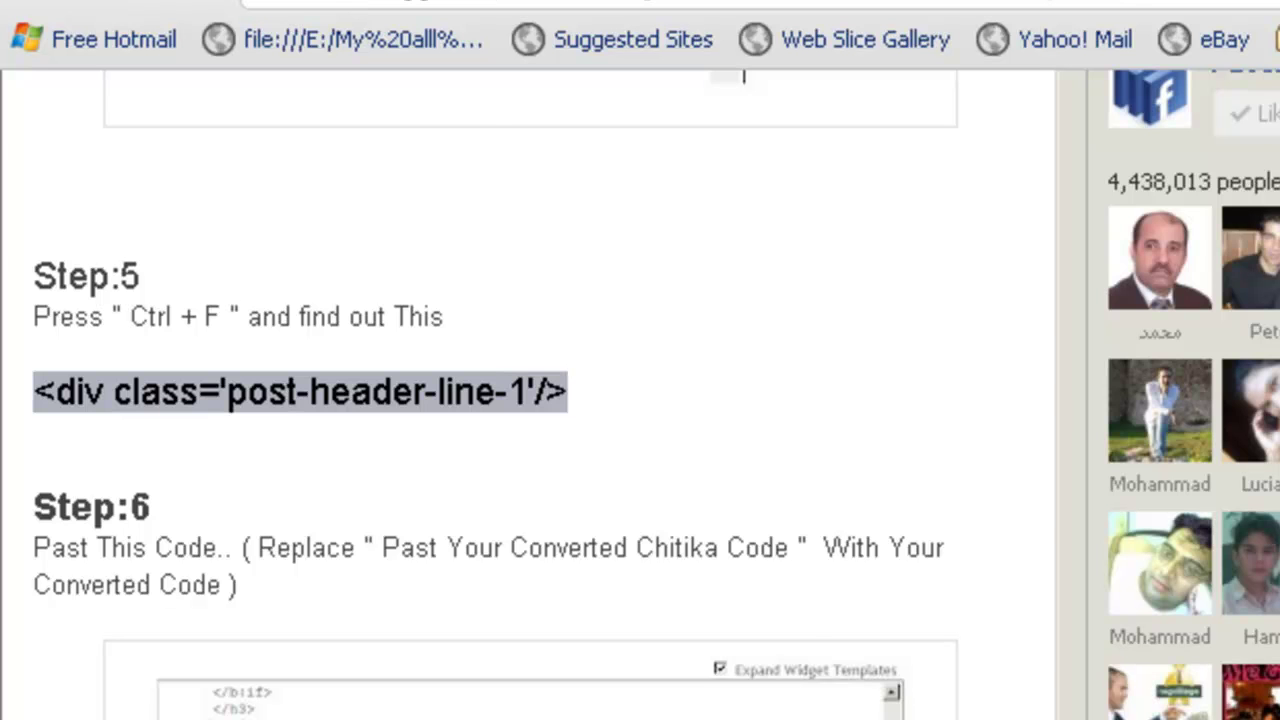
Return to the Blogger template editor with the post-header-line-1 tag copied.
key(ctrl+Tab)
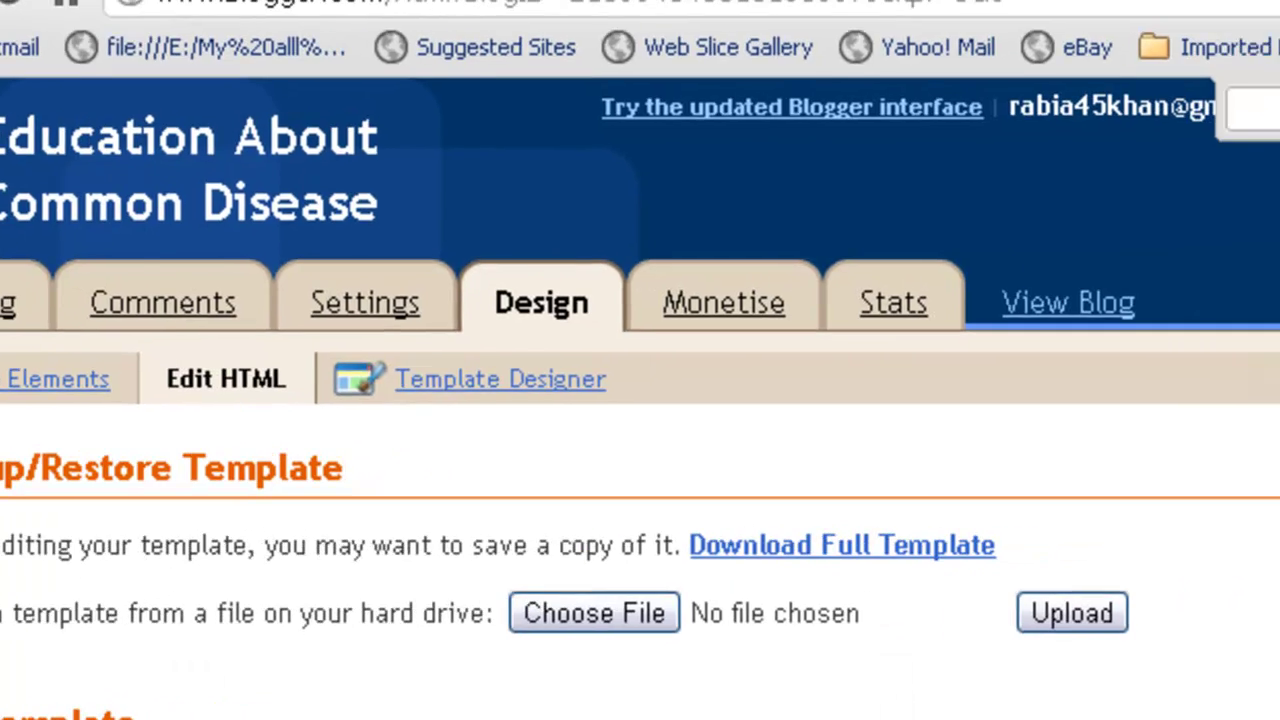
Search the template for <div class='post-header-line-1'/> by pasting it into find.
key(ctrl+f)
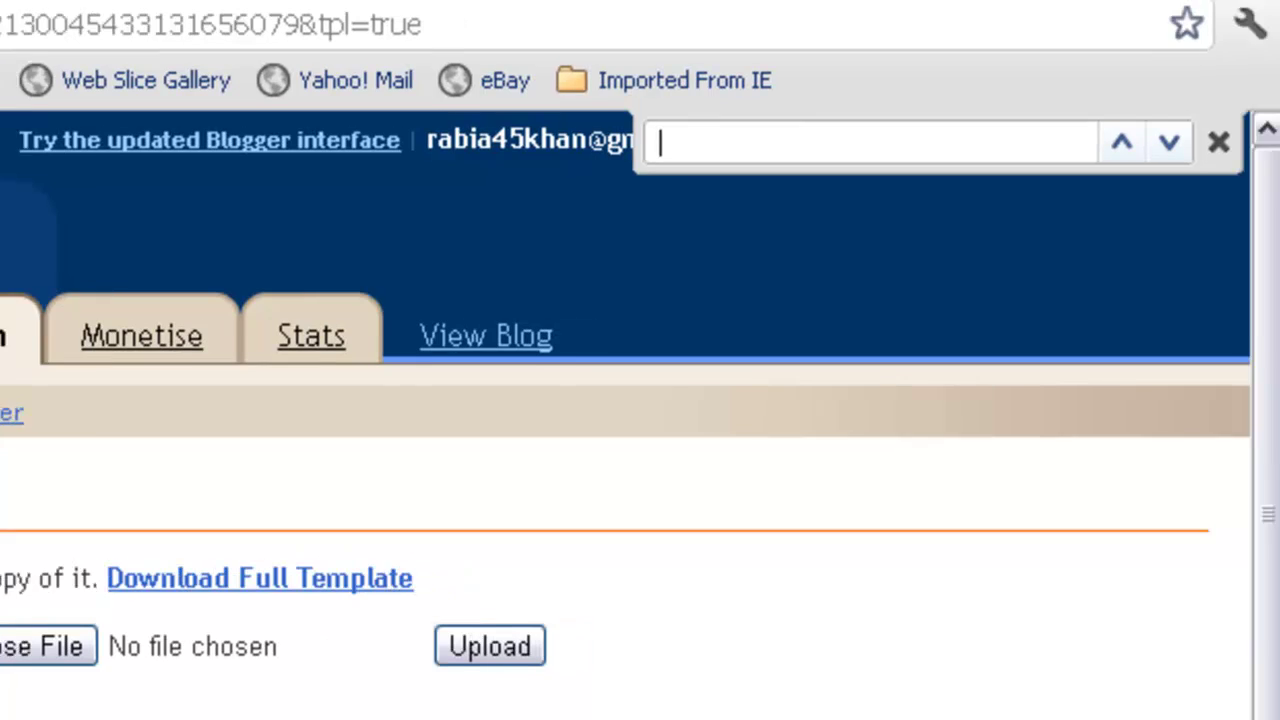
right_click(676, 147)
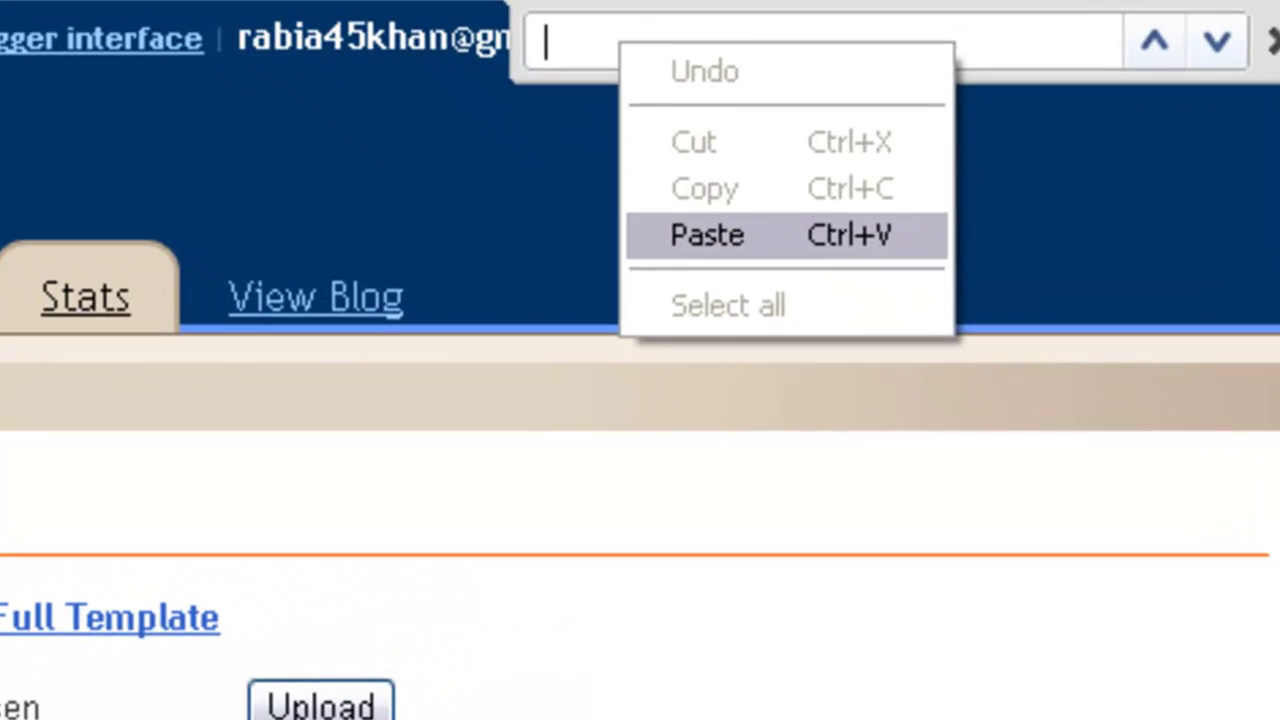
click(740, 290)
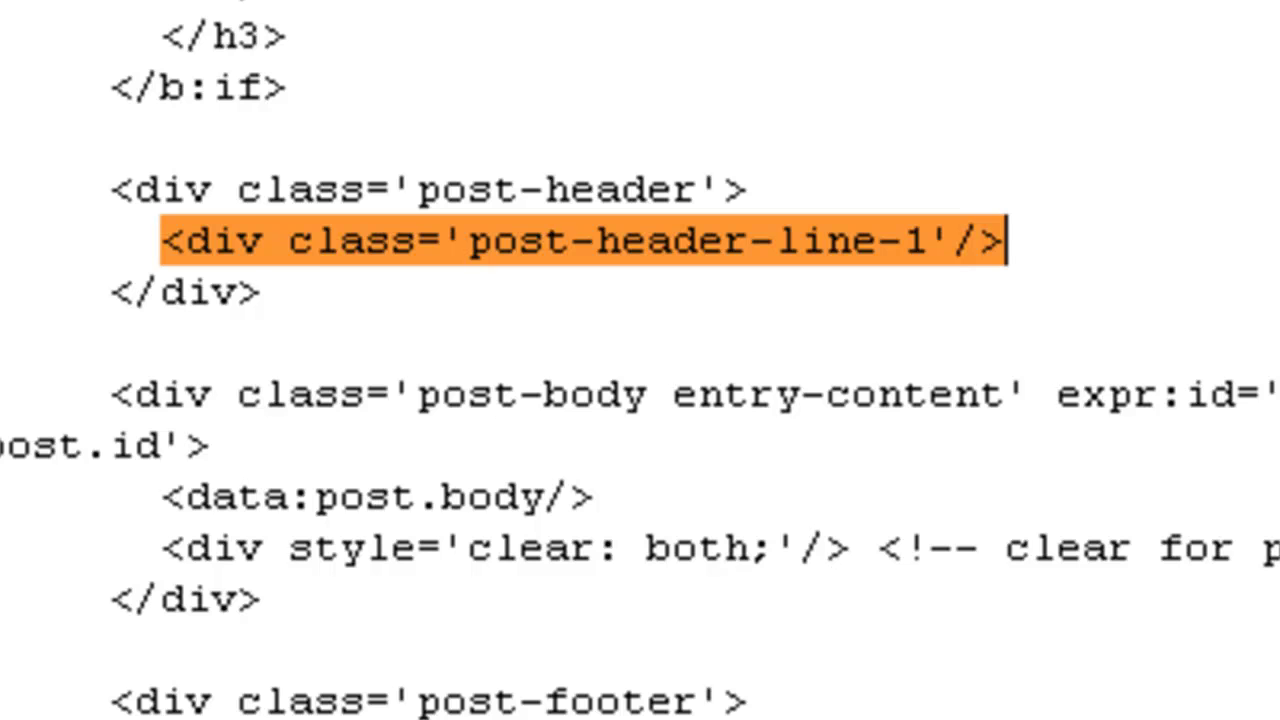
Insert three blank lines below the post-header-line-1 div for the ad code.
key(Return)
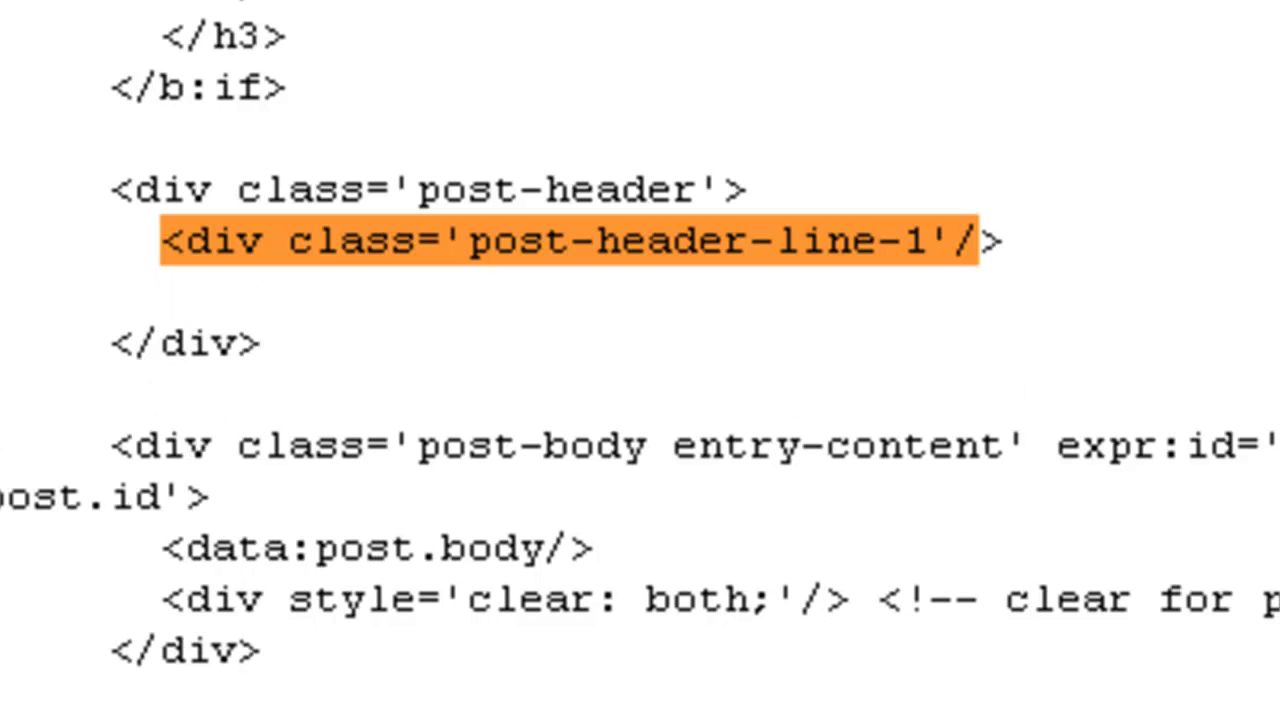
key(Return)
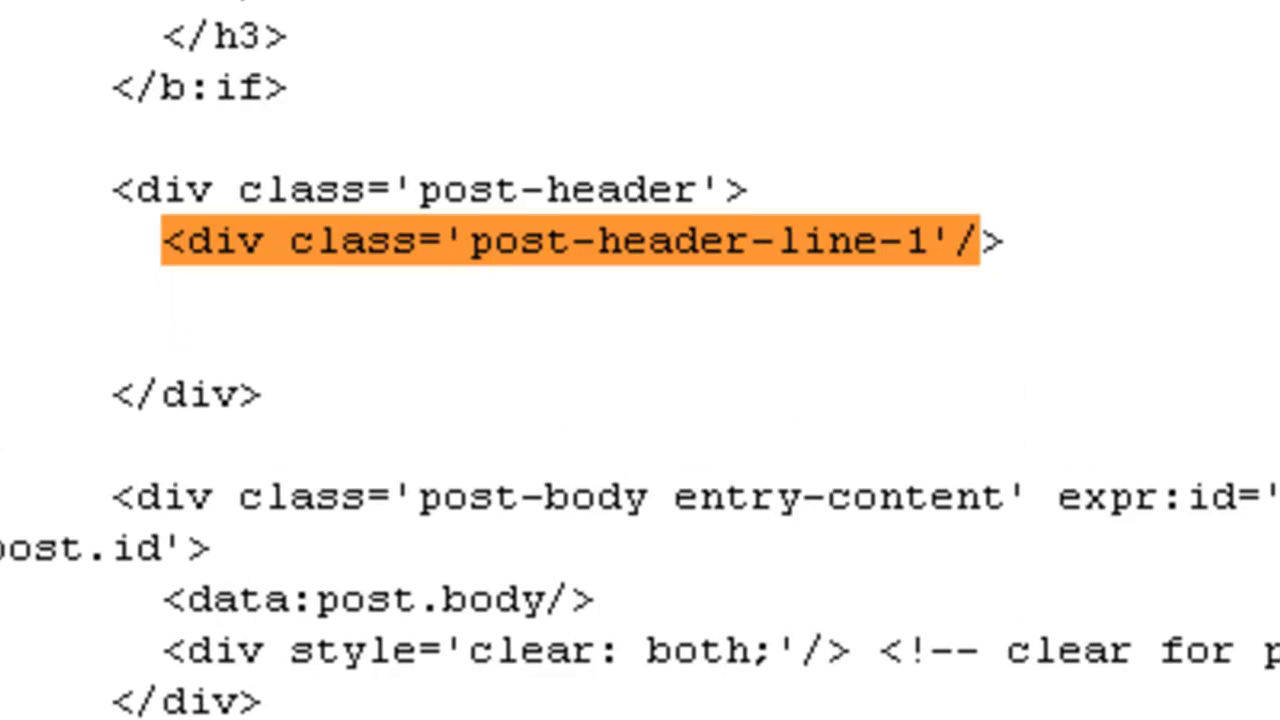
key(Return)
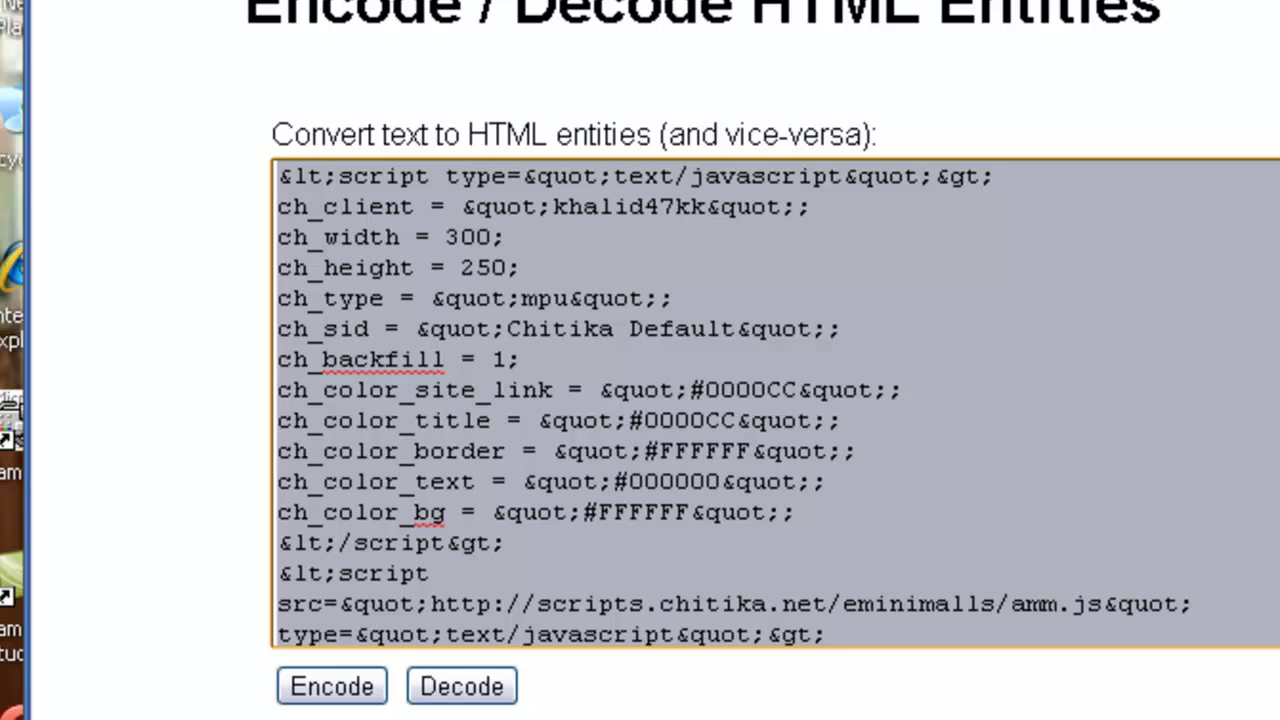
Copy the full encoded Chitika ad code from the converter.
right_click(379, 228)
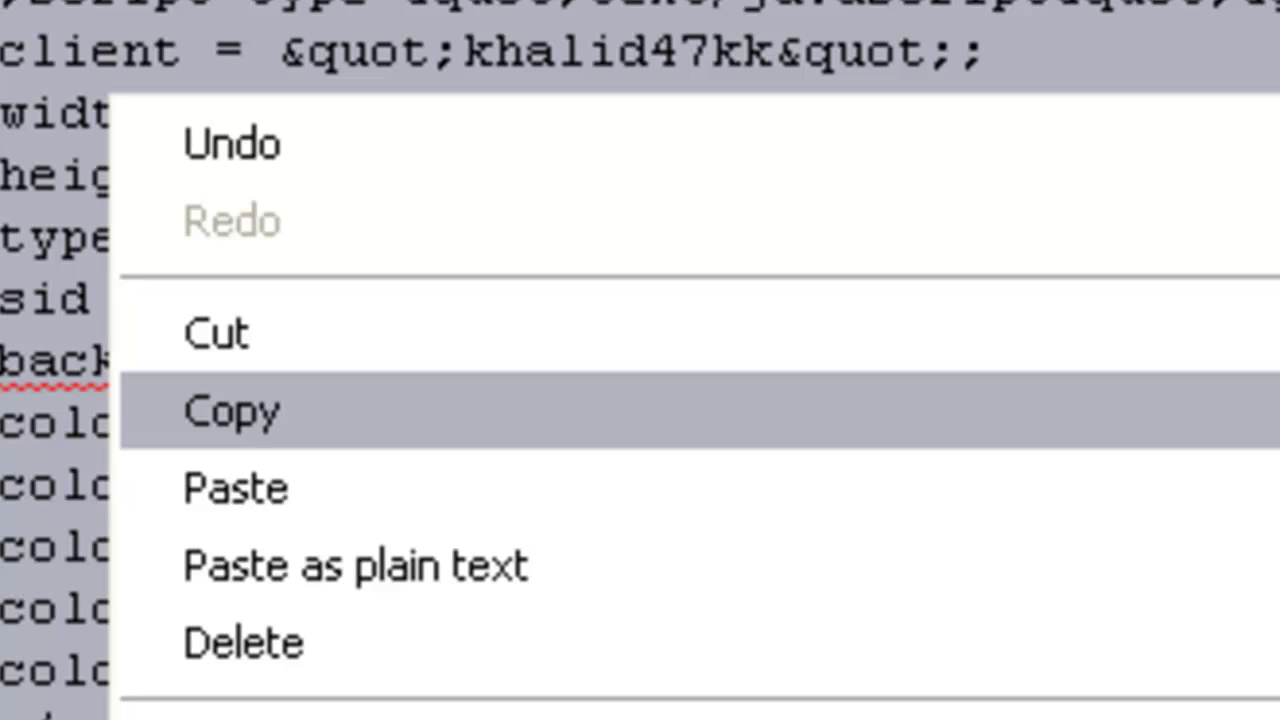
click(232, 411)
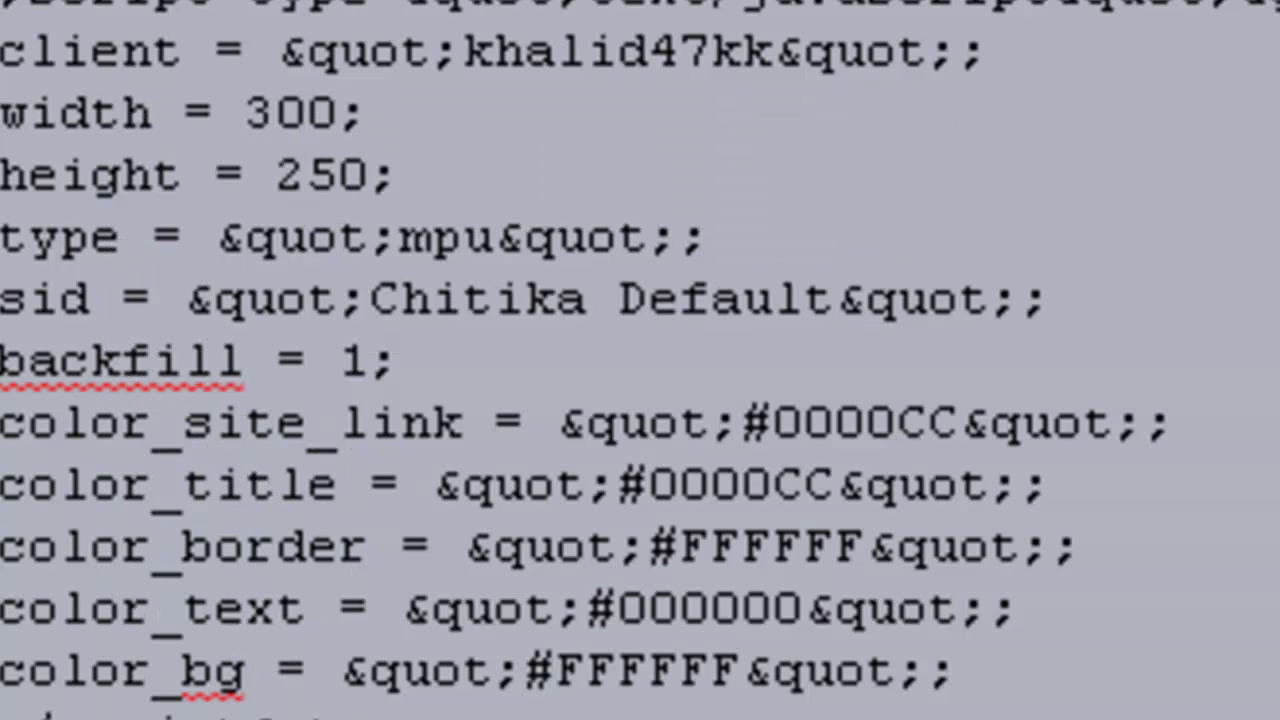